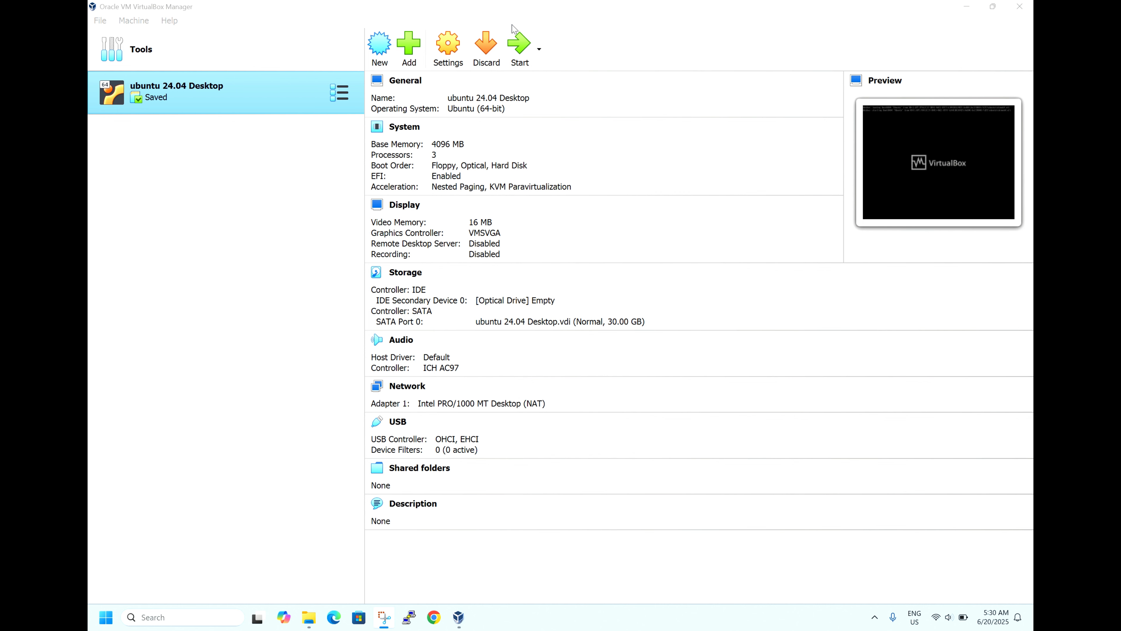
# Step: Start a new VM named 'ubuntu 25.04' and choose Other... in the ISO Image list to browse for an ISO
pyautogui.click(378, 48)
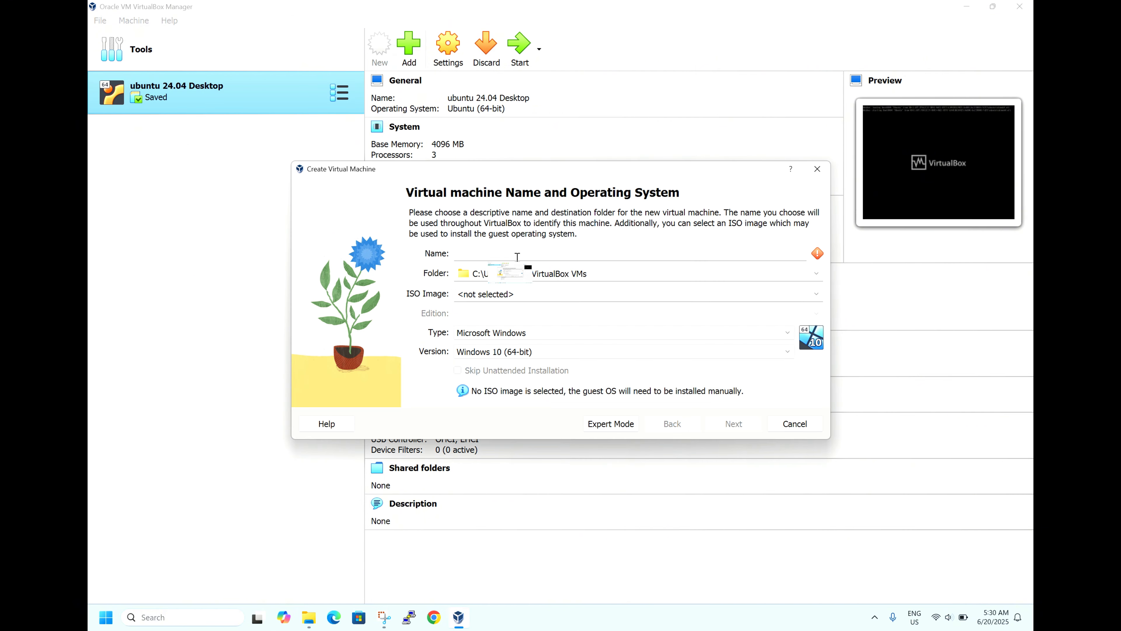
pyautogui.write('ubu')
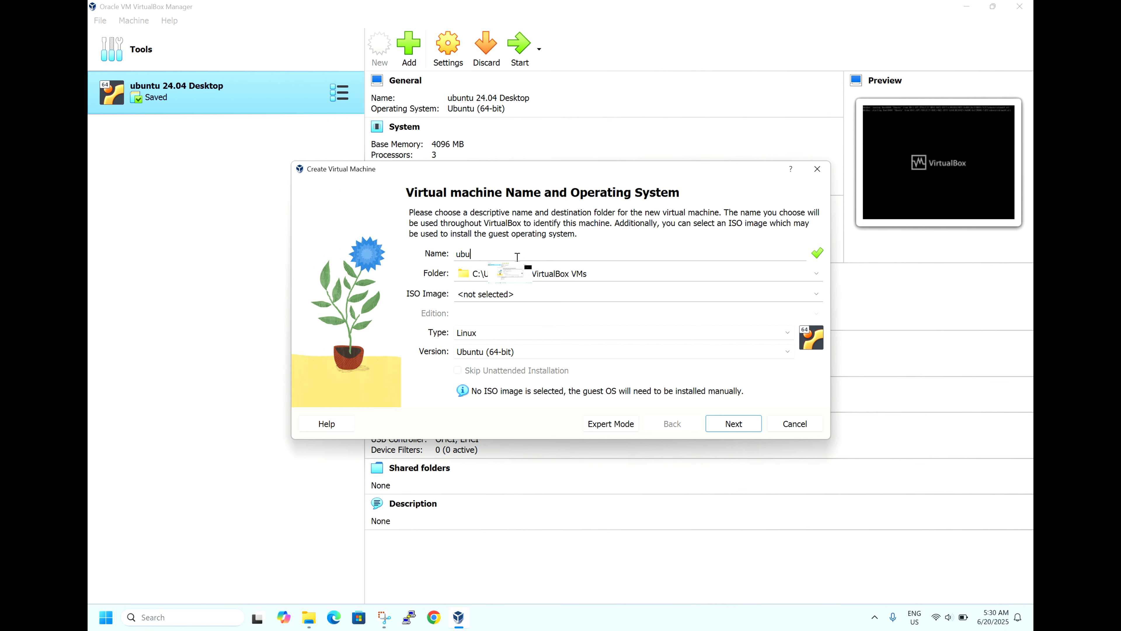
pyautogui.write('ntu 25.04')
pyautogui.click(817, 295)
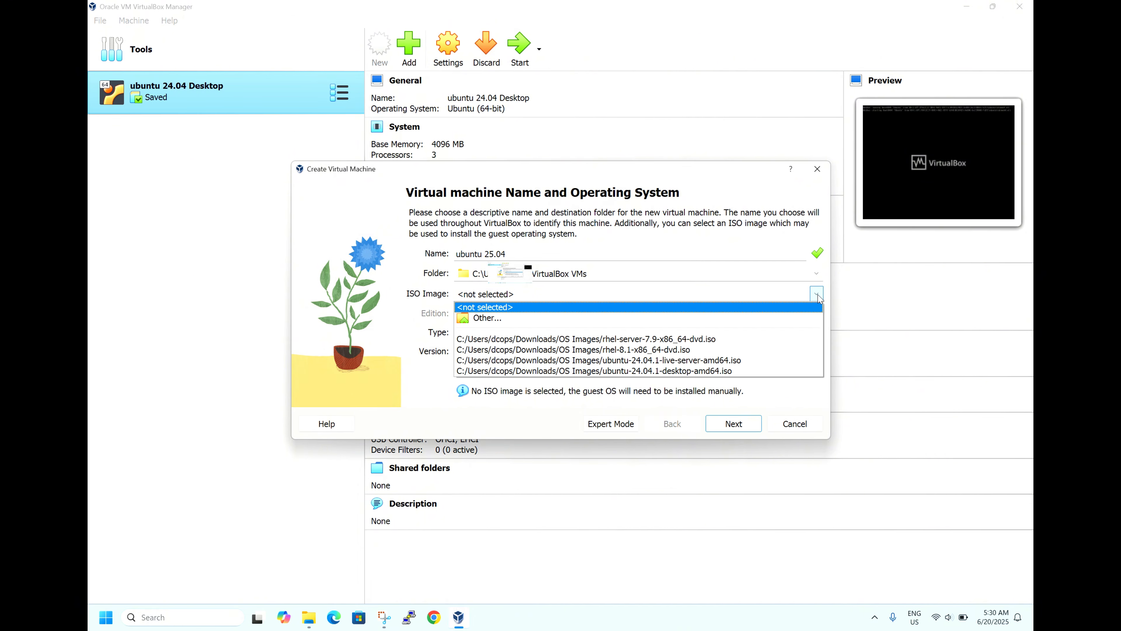
pyautogui.click(544, 318)
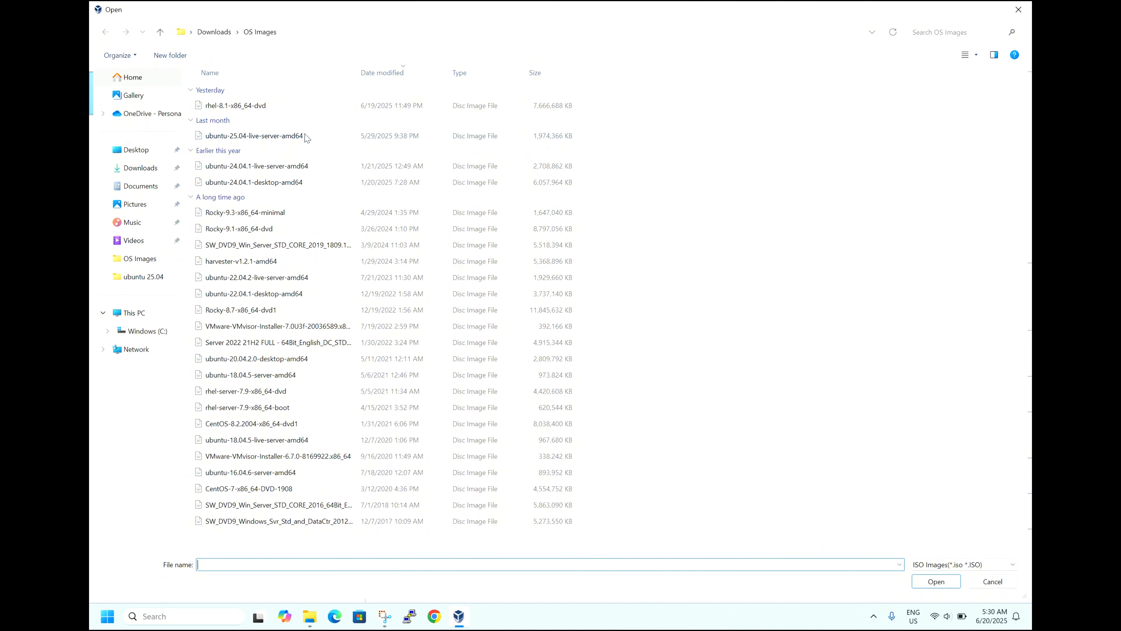
# Step: Attach the ubuntu-25.04-live-server-amd64 ISO with Skip Unattended Installation ticked, then go to the Hardware step
pyautogui.doubleClick(304, 136)
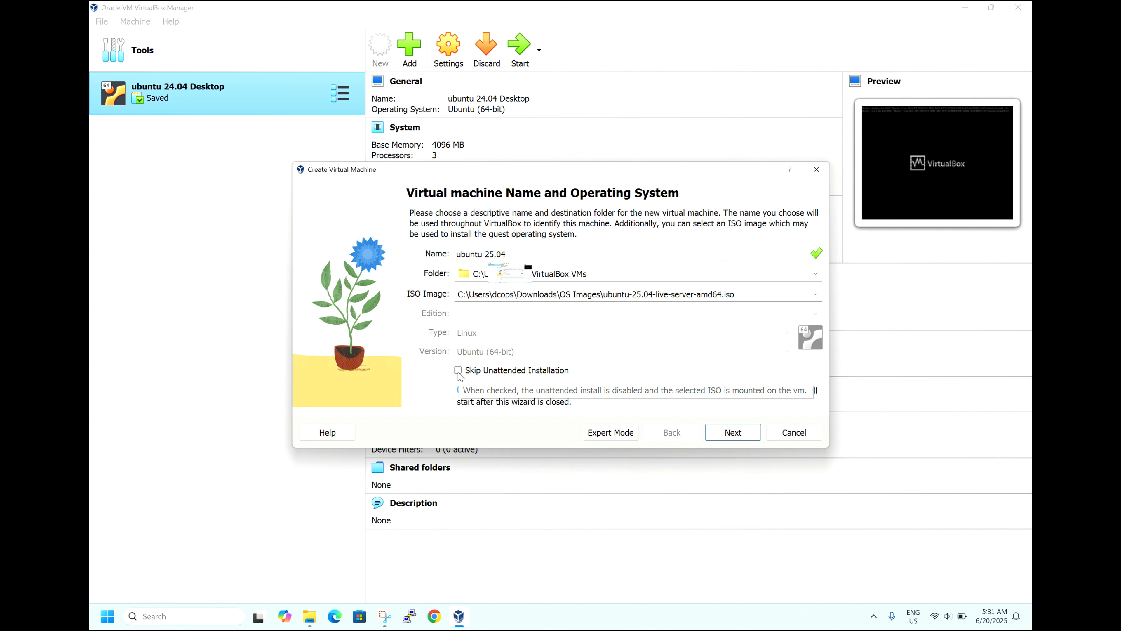
pyautogui.click(458, 371)
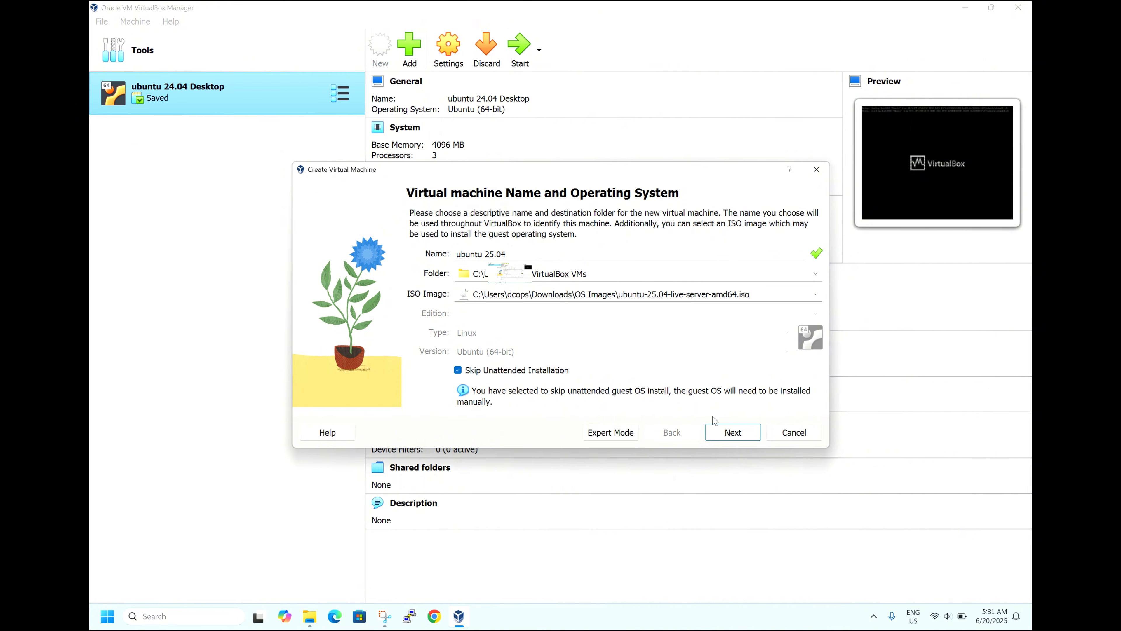
pyautogui.click(719, 433)
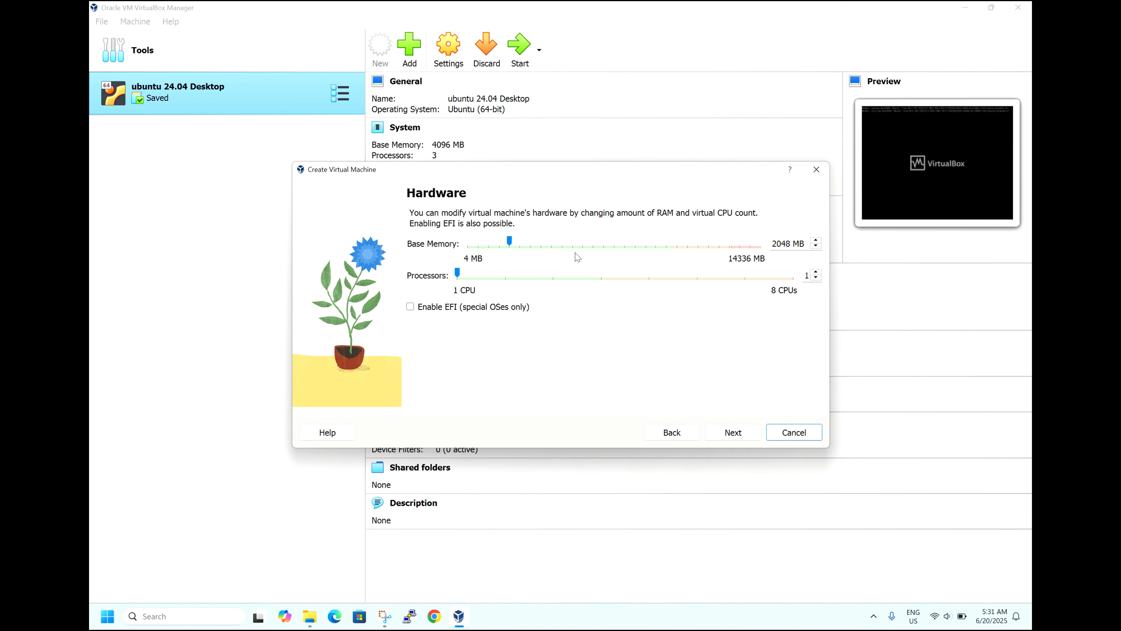
# Step: Set base memory to 4096 MB and processors to 3, then go to the Virtual Hard disk step
pyautogui.click(566, 246)
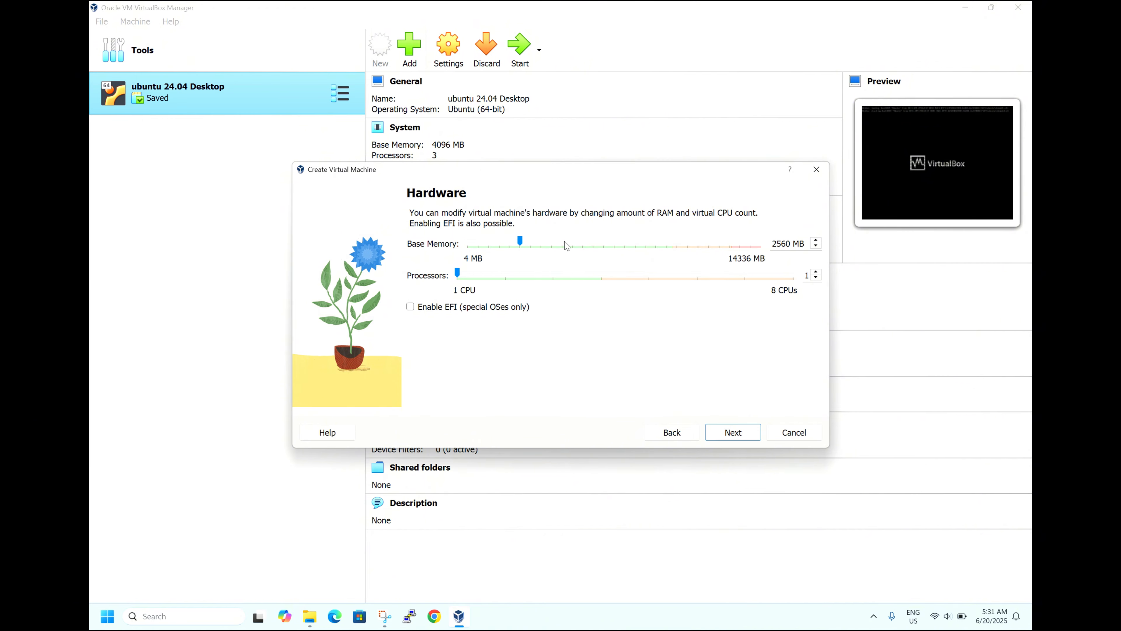
pyautogui.click(566, 246)
pyautogui.click(567, 245)
pyautogui.click(567, 245)
pyautogui.click(551, 278)
pyautogui.click(551, 278)
pyautogui.click(727, 435)
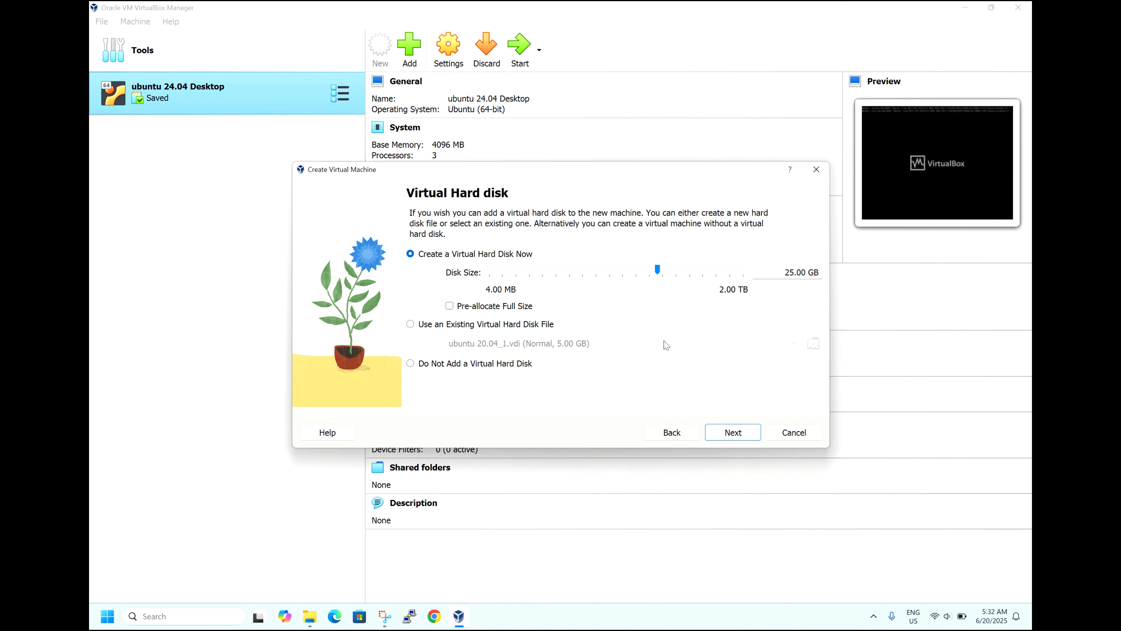
# Step: Accept the 25.00 GB disk, finish creating the ubuntu 25.04 VM, and start it
pyautogui.click(727, 435)
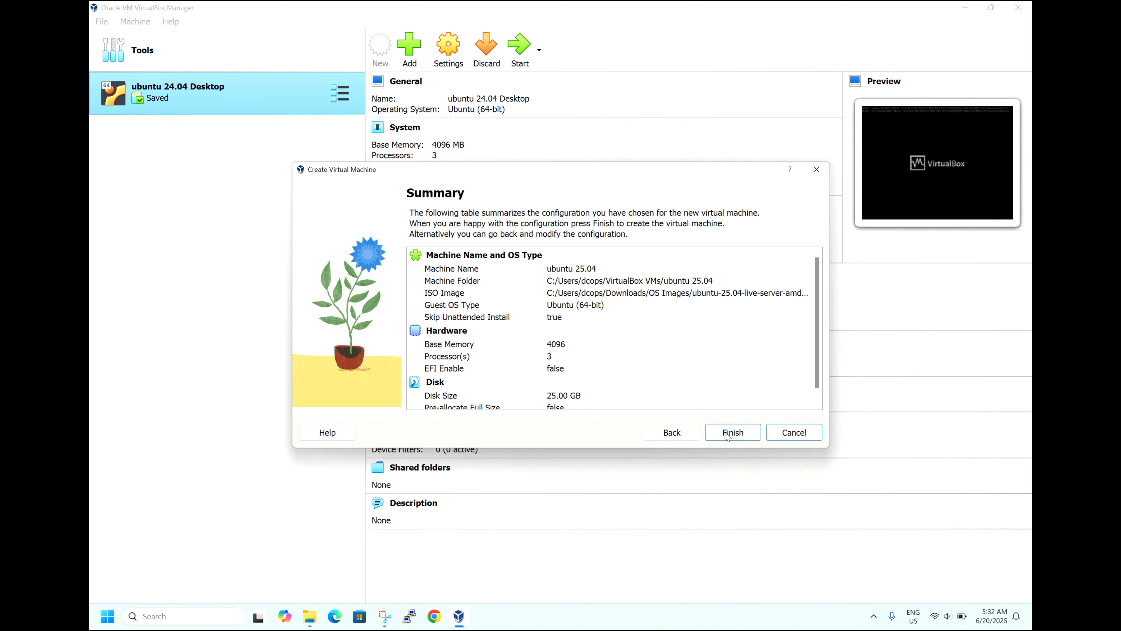
pyautogui.scroll(-1, 685, 326)
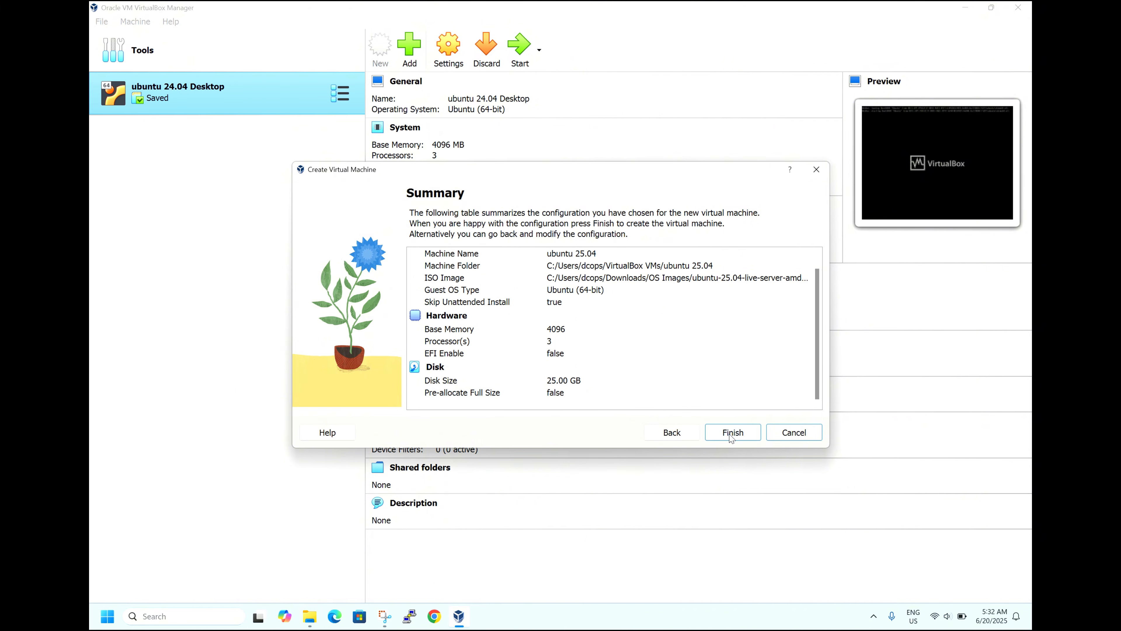
pyautogui.click(728, 431)
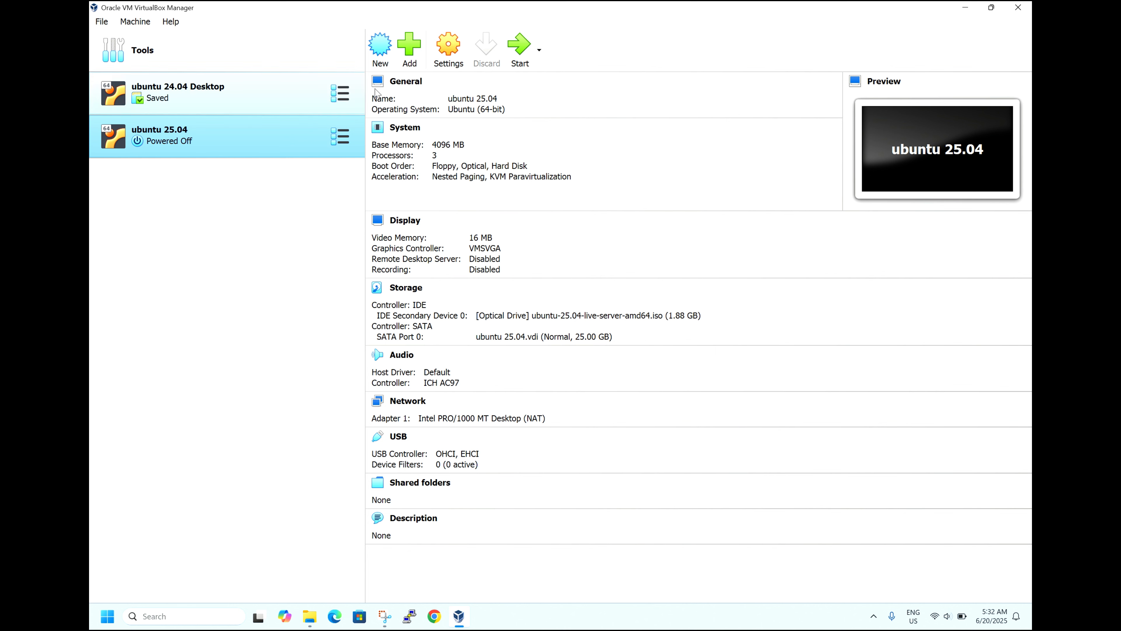
pyautogui.click(521, 47)
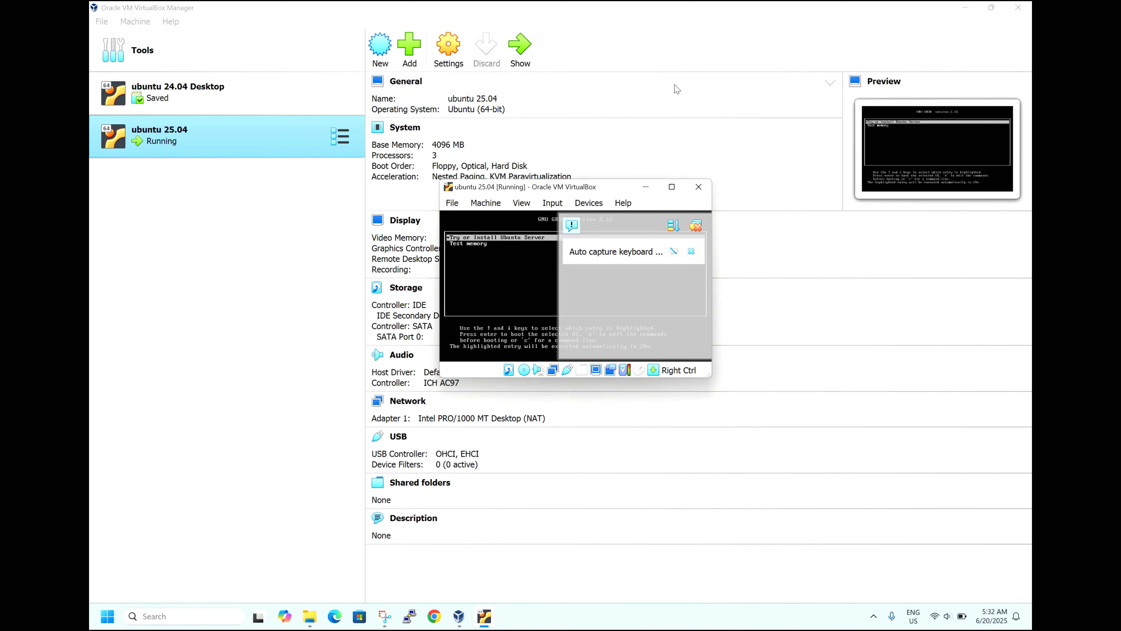
# Step: Switch the maximized VM window to Scaled Mode so the GRUB menu fills it
pyautogui.click(672, 187)
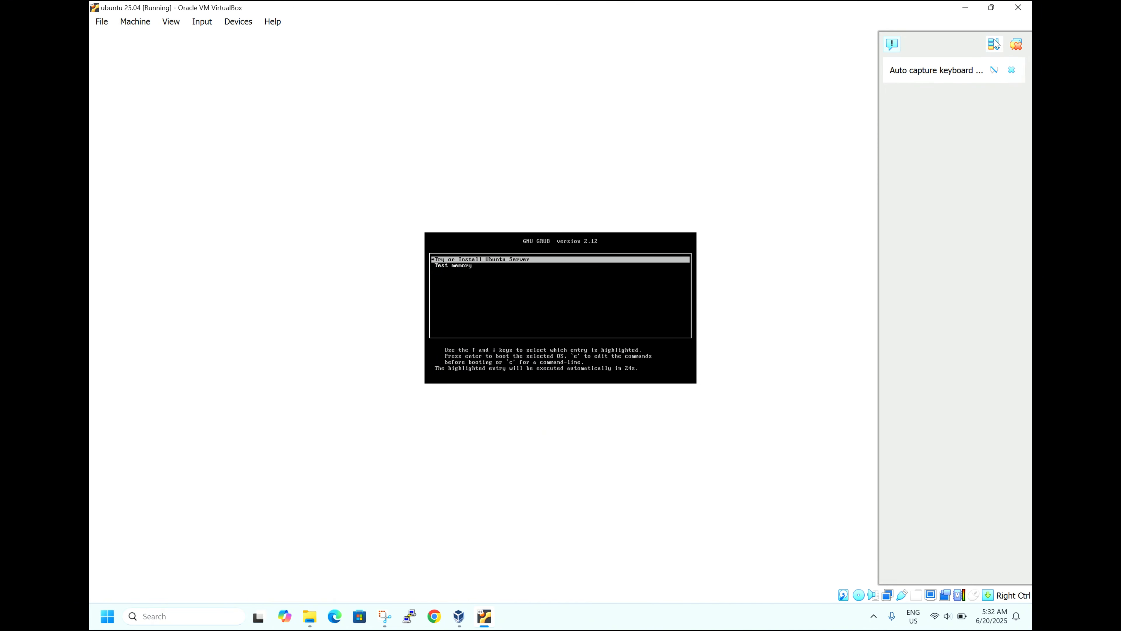
pyautogui.click(1011, 48)
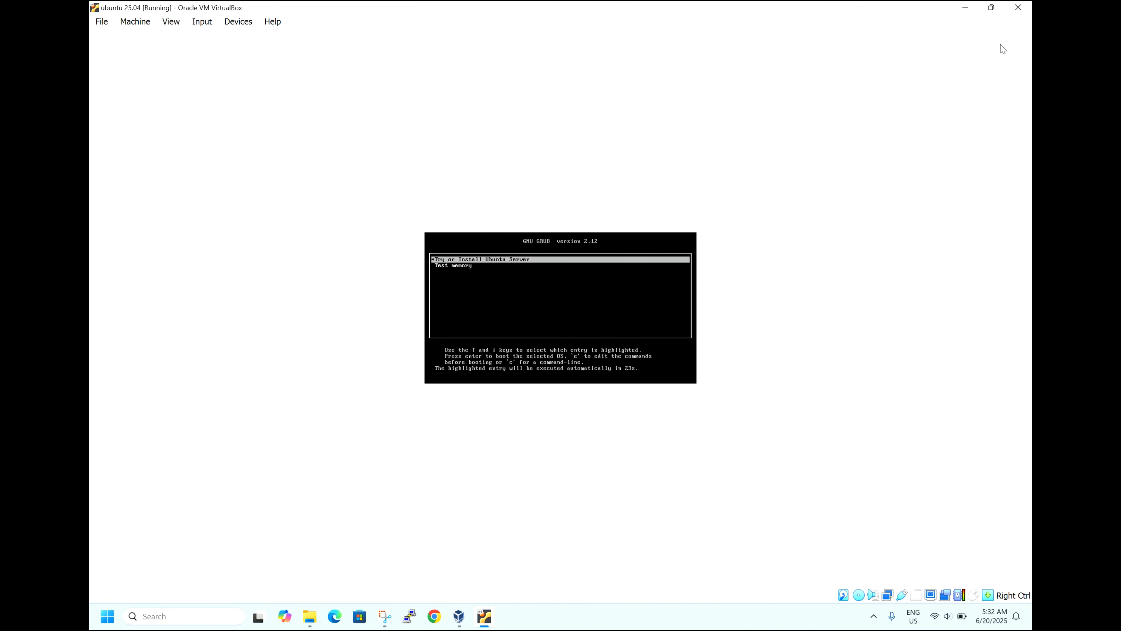
pyautogui.click(170, 24)
pyautogui.click(203, 66)
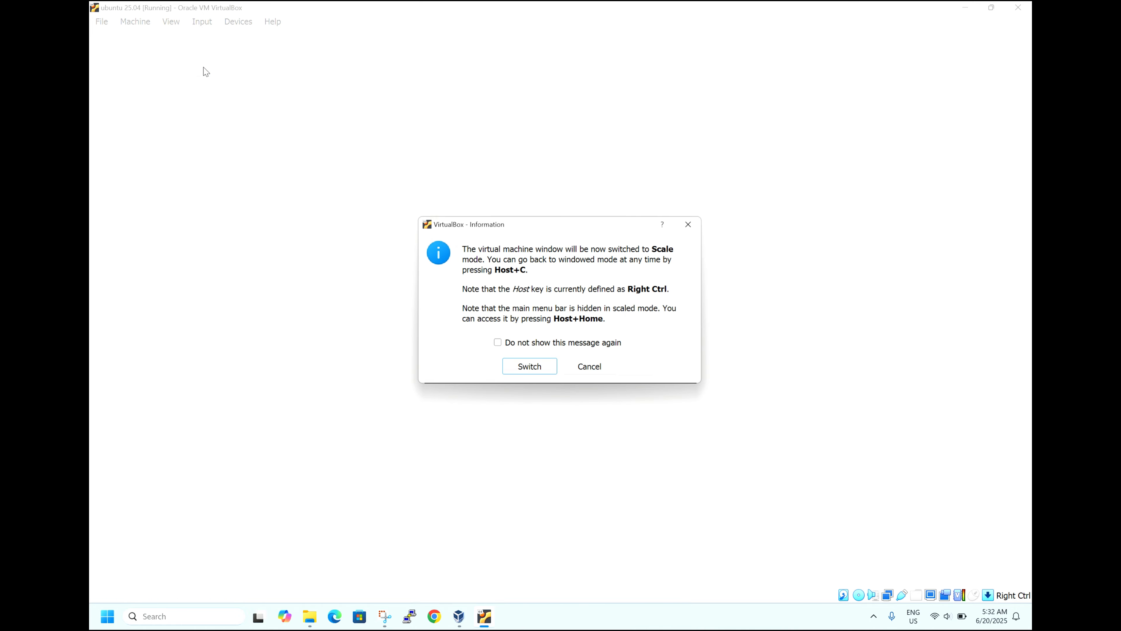
pyautogui.click(532, 374)
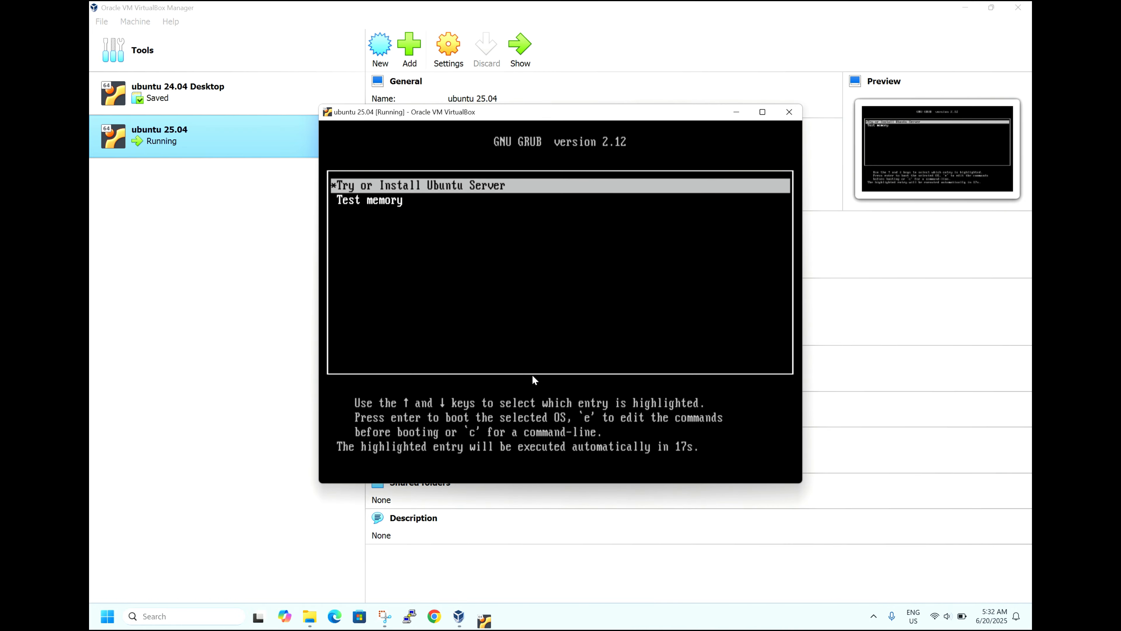
pyautogui.click(763, 112)
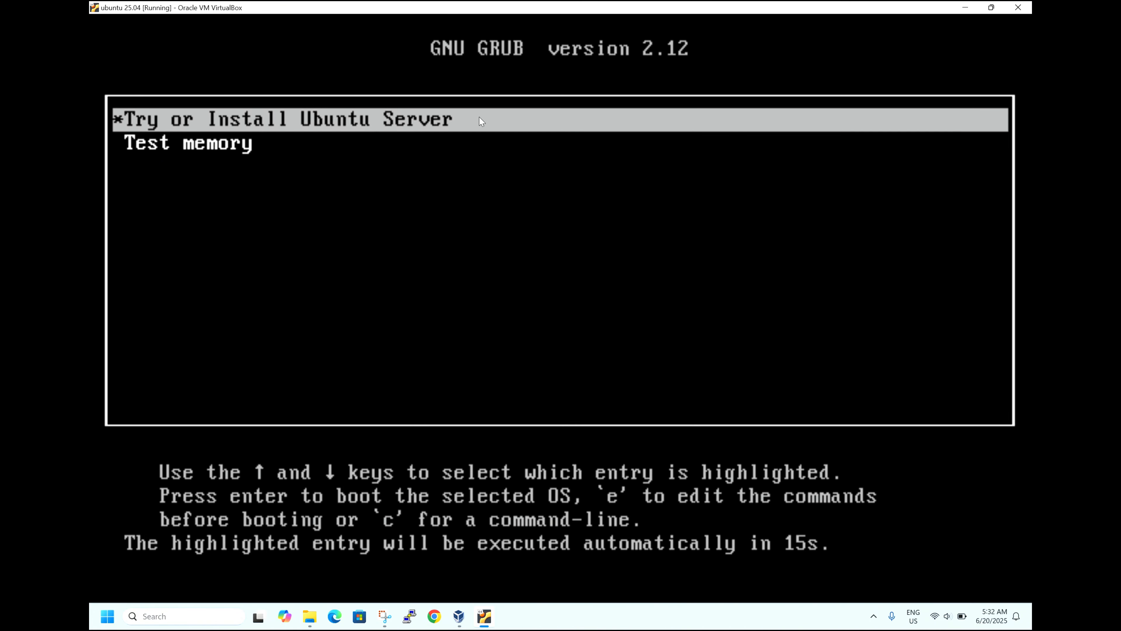
# Step: Boot 'Try or Install Ubuntu Server' from GRUB and dismiss the mouse integration notification
pyautogui.press('Return')
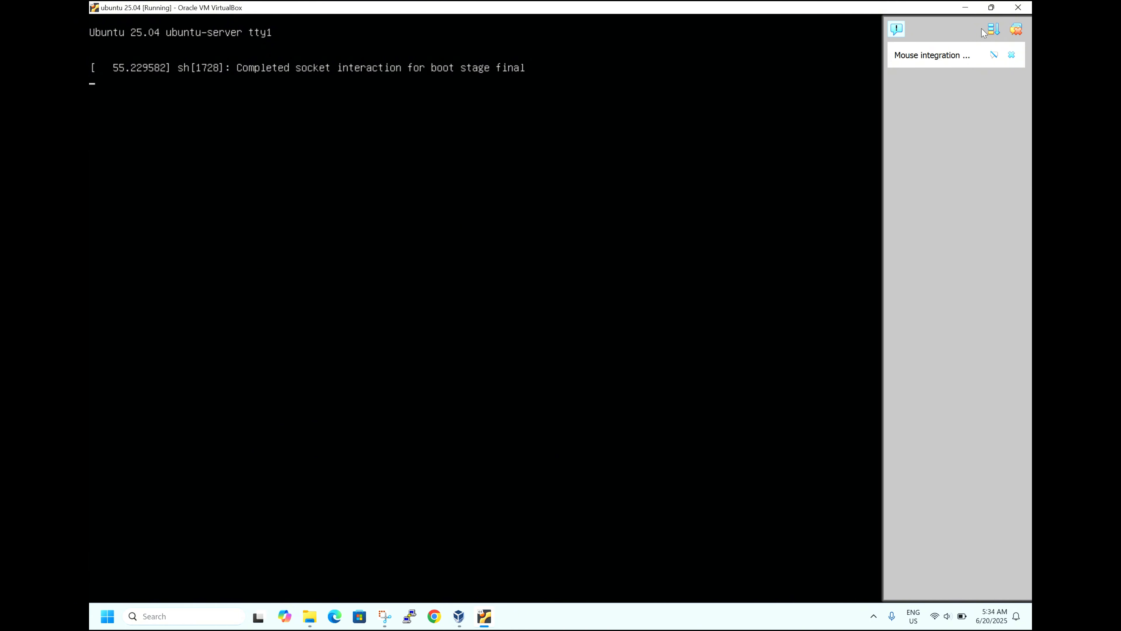
pyautogui.click(1018, 29)
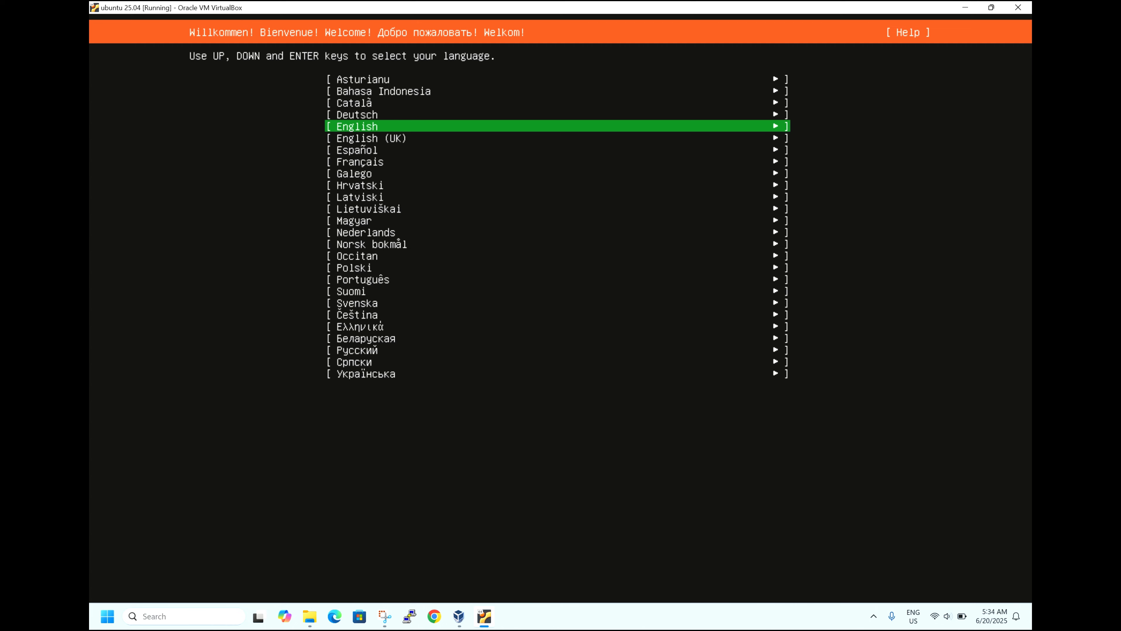
# Step: Accept English as the language and English (US) as the keyboard layout
pyautogui.press('Return')
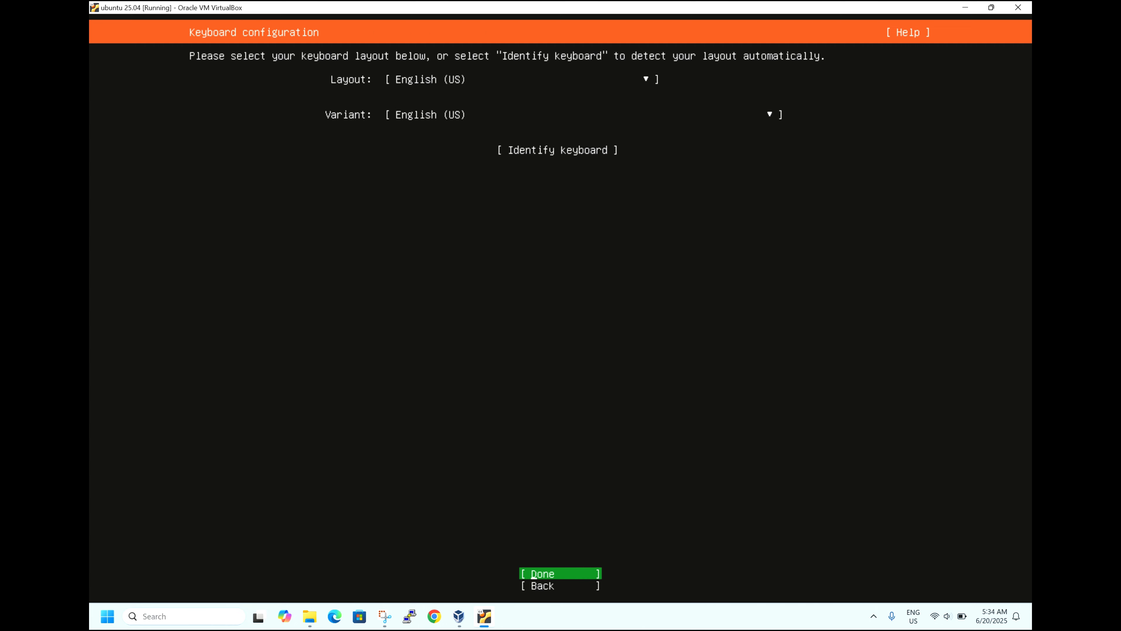
pyautogui.press('Return')
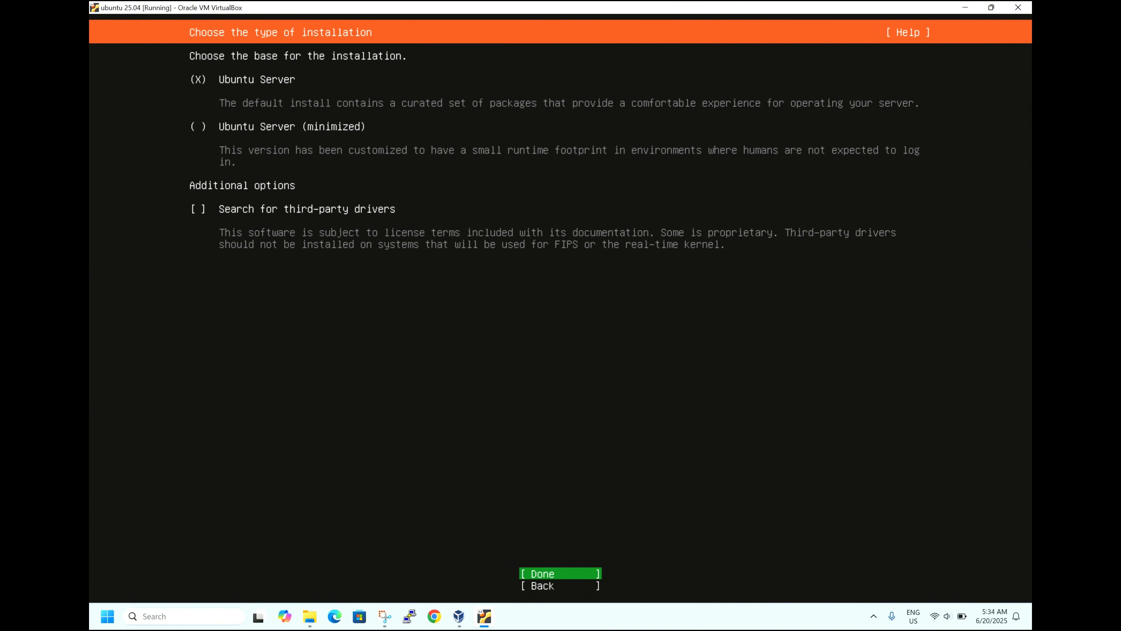
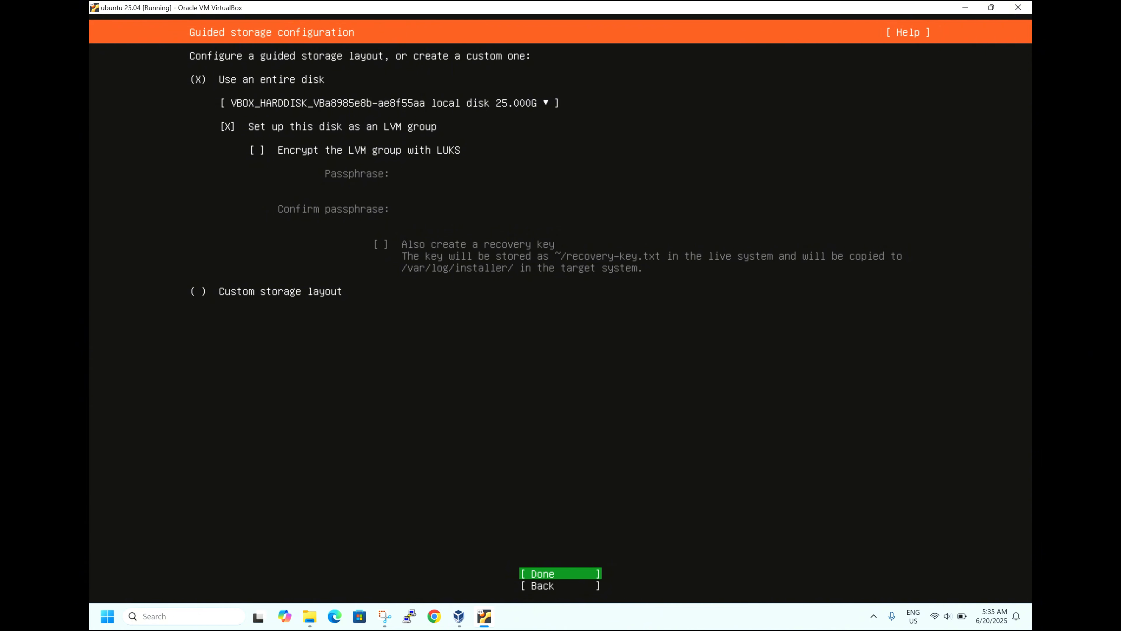
# Step: Accept the whole-disk LVM storage layout and confirm wiping the disk to start installing
pyautogui.press('Return')
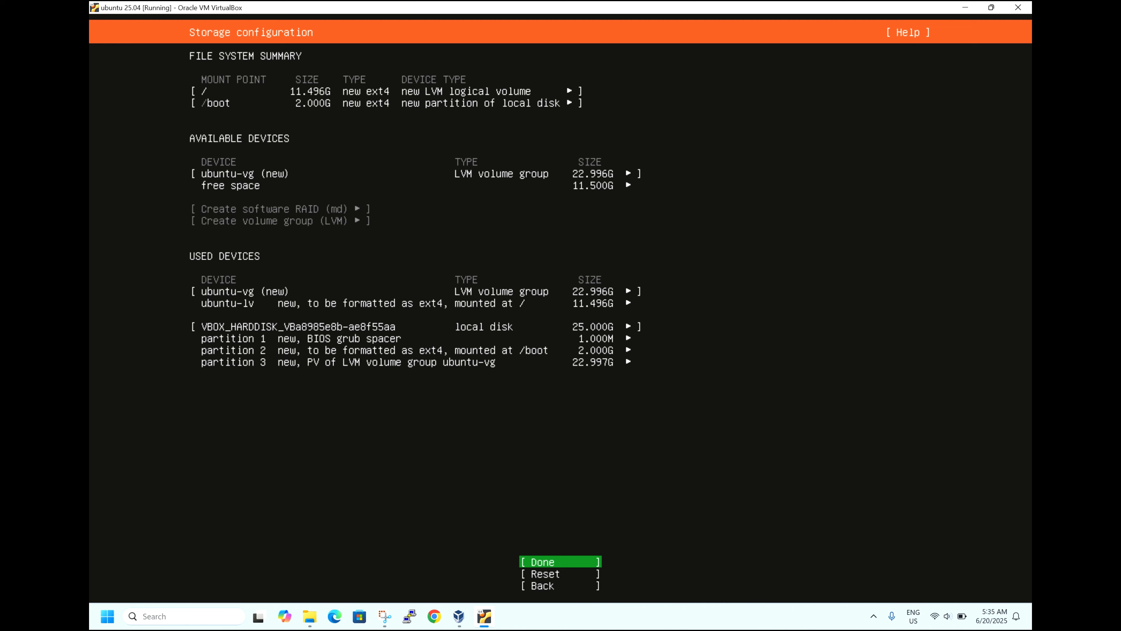
pyautogui.press('Return')
pyautogui.press('Down')
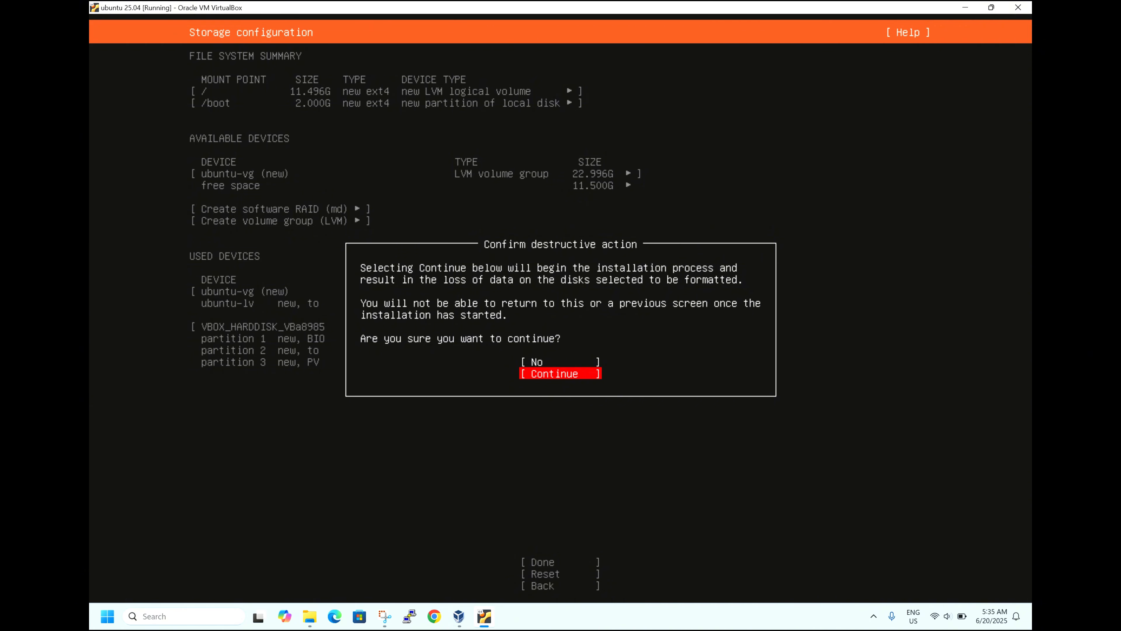
pyautogui.press('Return')
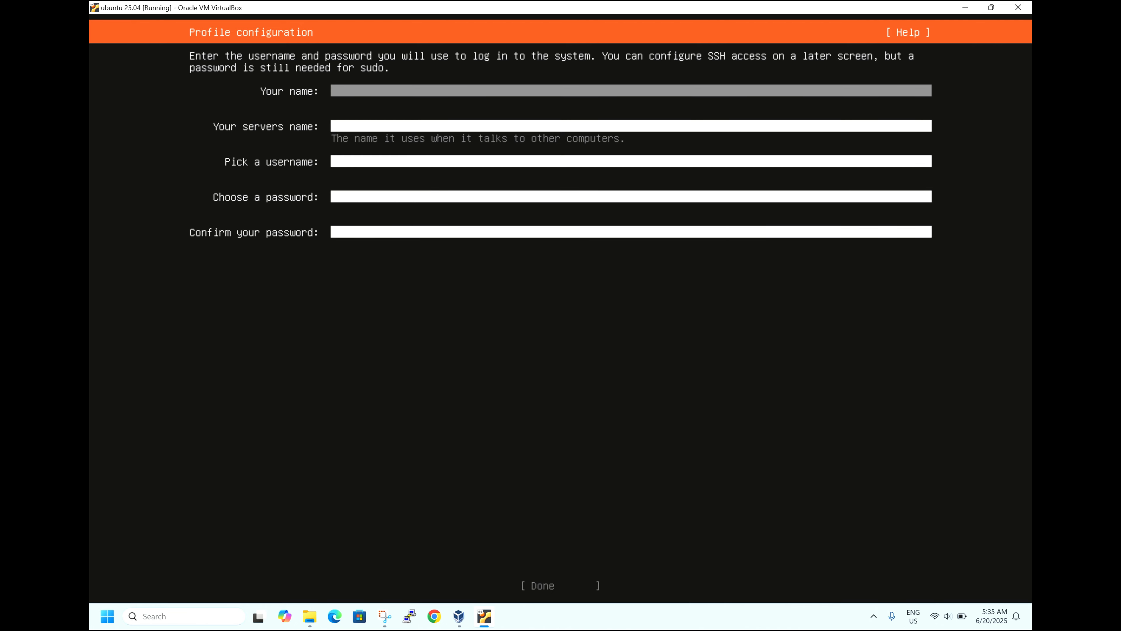
# Step: Enter 'test' as your name and server name, correcting a mistyped server name
pyautogui.write('test')
pyautogui.press('Tab')
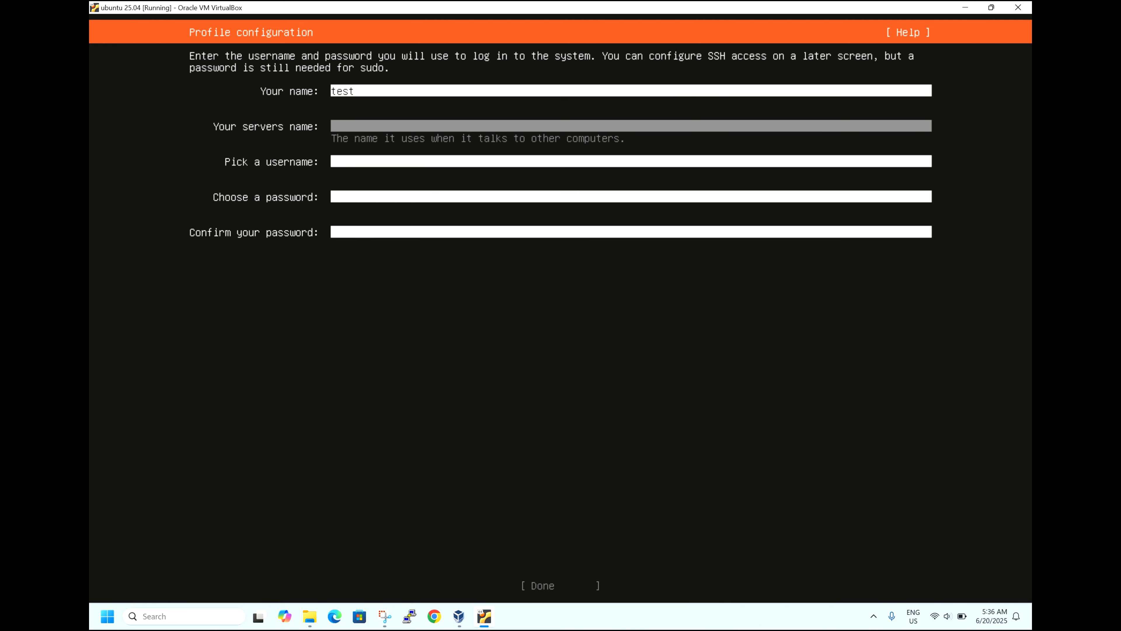
pyautogui.write('test')
# Step: Set username 'test', enter and confirm the account password, and submit the profile
pyautogui.press('Tab')
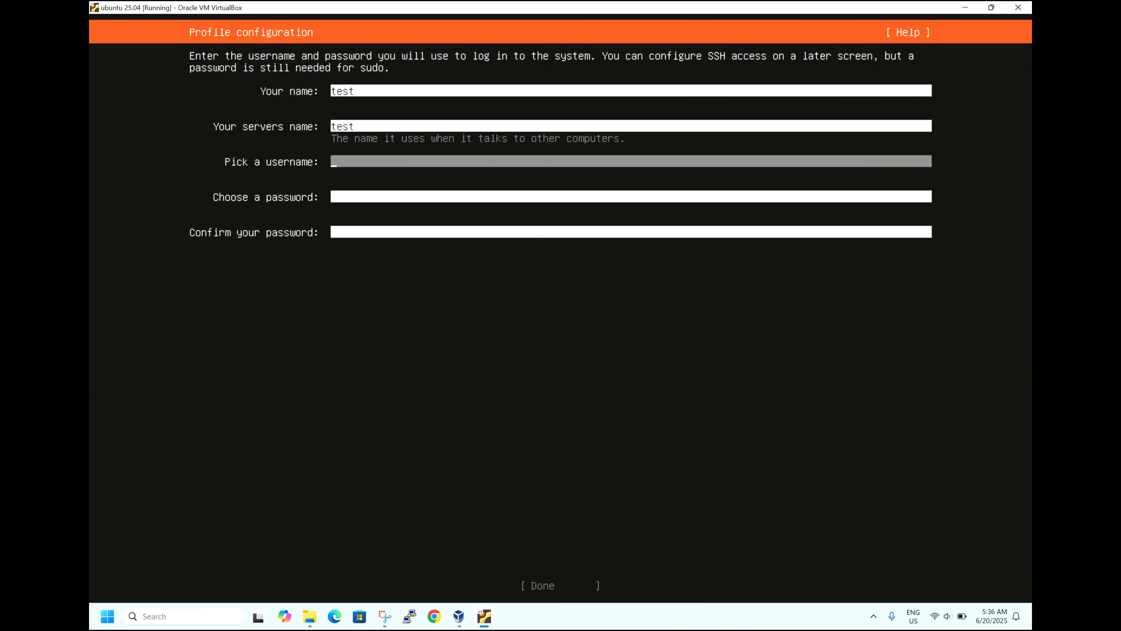
pyautogui.write('test')
pyautogui.press('Tab')
pyautogui.write('test')
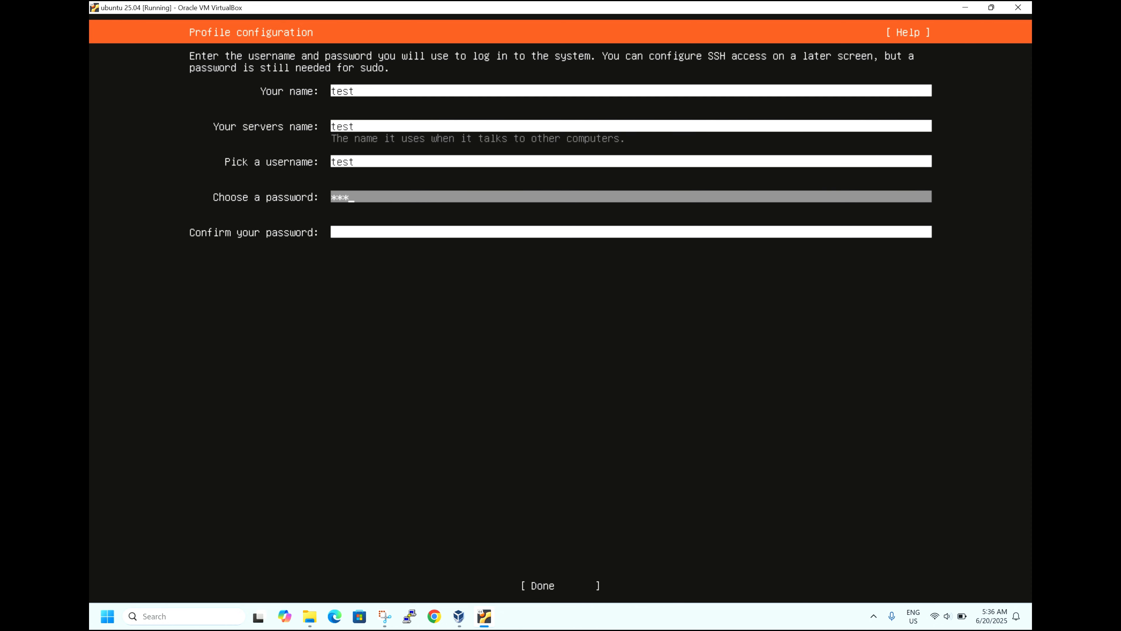
pyautogui.press('Tab')
pyautogui.write('test')
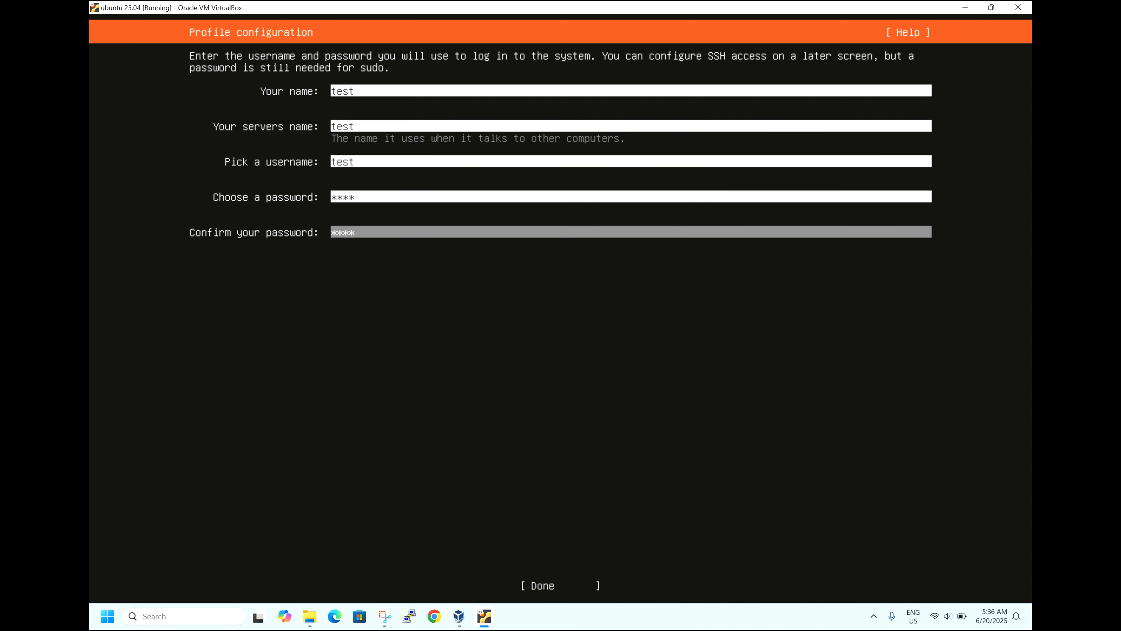
pyautogui.press('Tab')
pyautogui.press('Return')
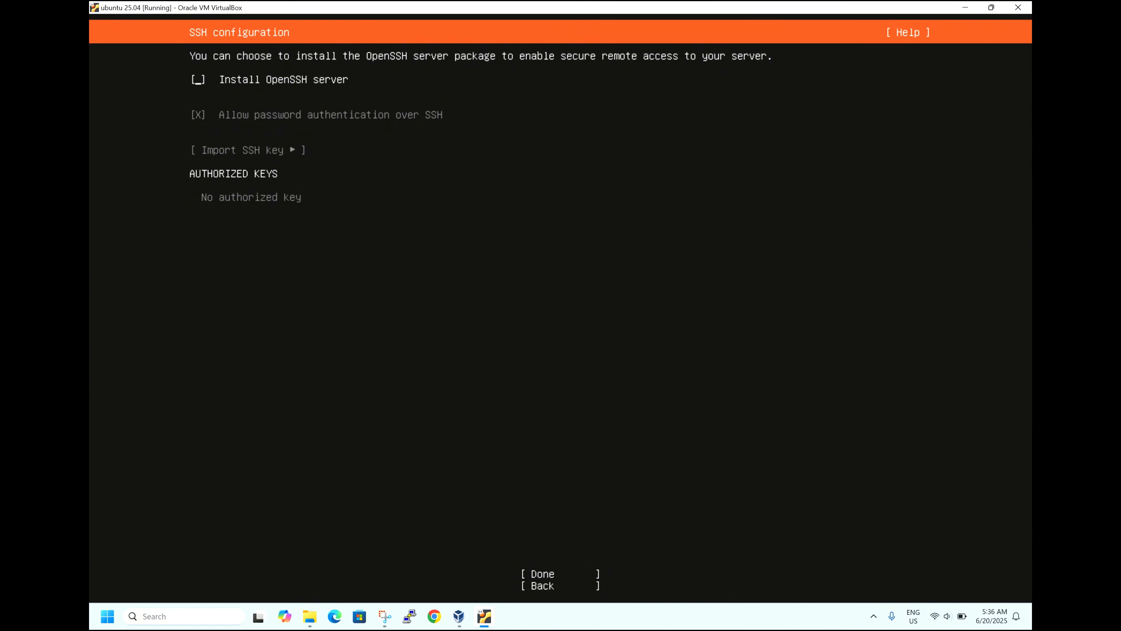
# Step: Tick Install OpenSSH server, keeping password authentication over SSH allowed
pyautogui.press('space')
pyautogui.press('Tab')
pyautogui.press('Tab')
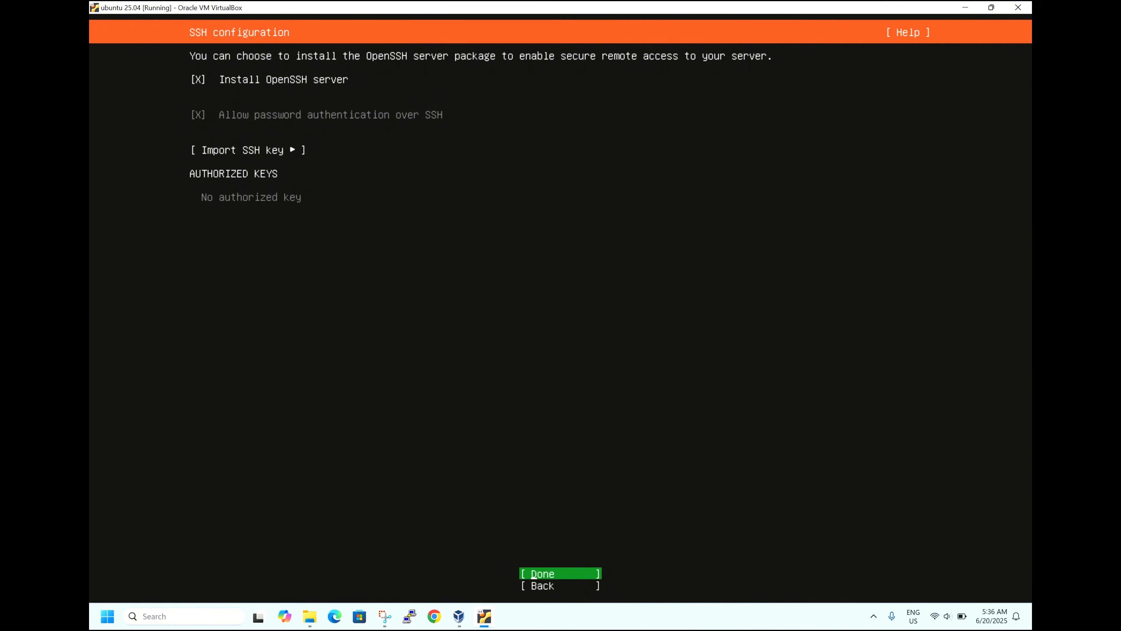
# Step: Confirm the SSH settings and leave featured server snaps unselected to begin installation
pyautogui.press('Return')
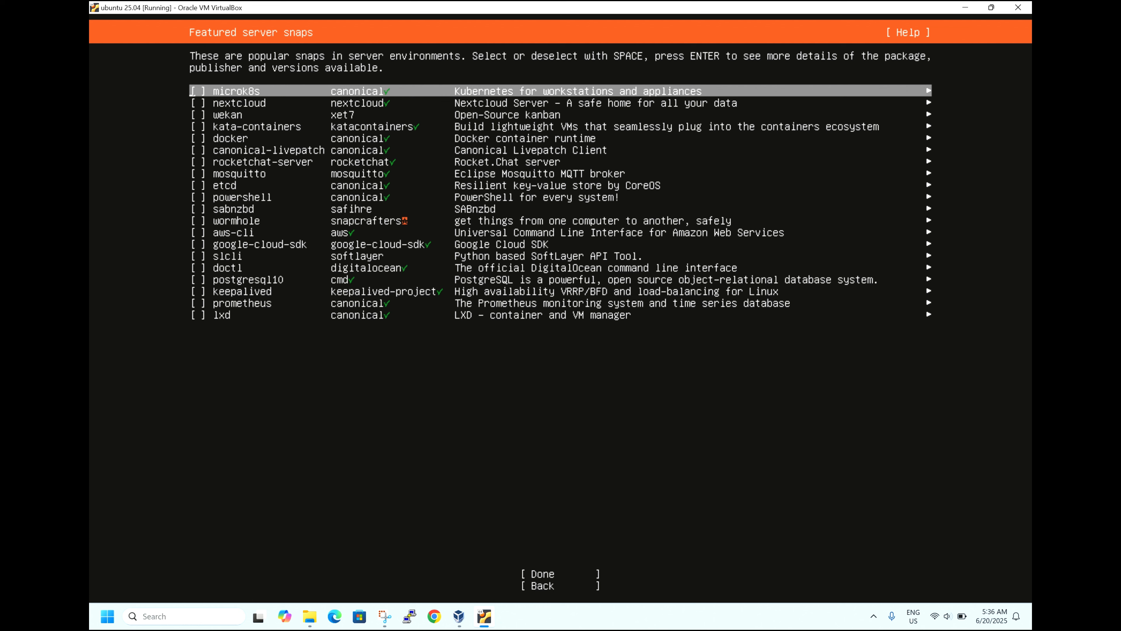
pyautogui.press('Tab')
pyautogui.press('Return')
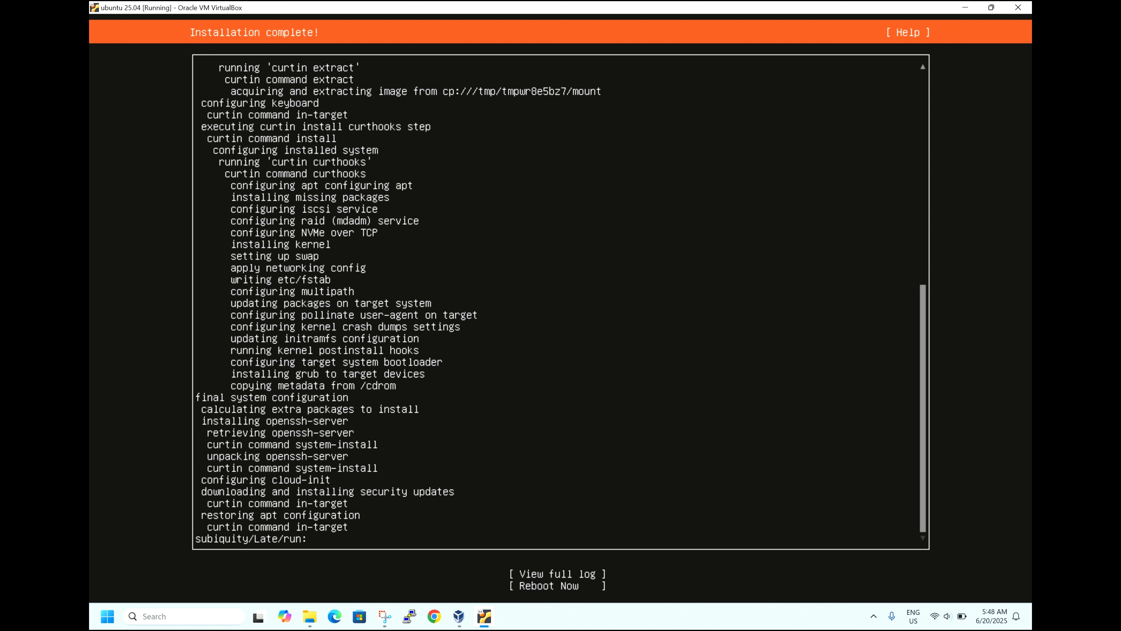
# Step: Choose Reboot Now on the Installation complete screen
pyautogui.press('Tab')
pyautogui.press('Tab')
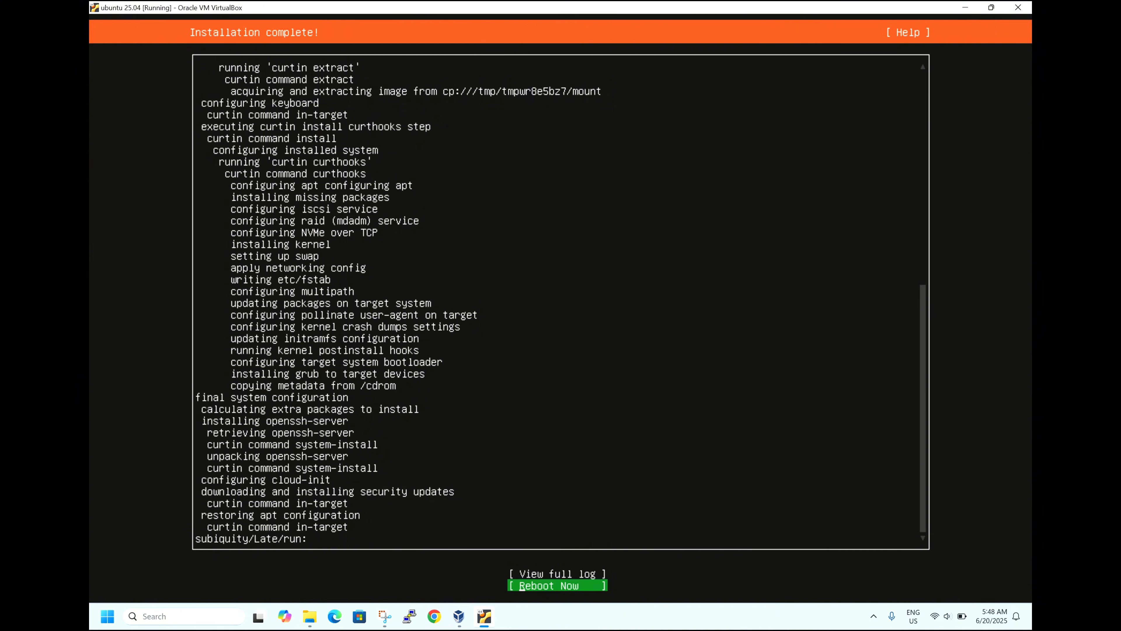
pyautogui.press('Return')
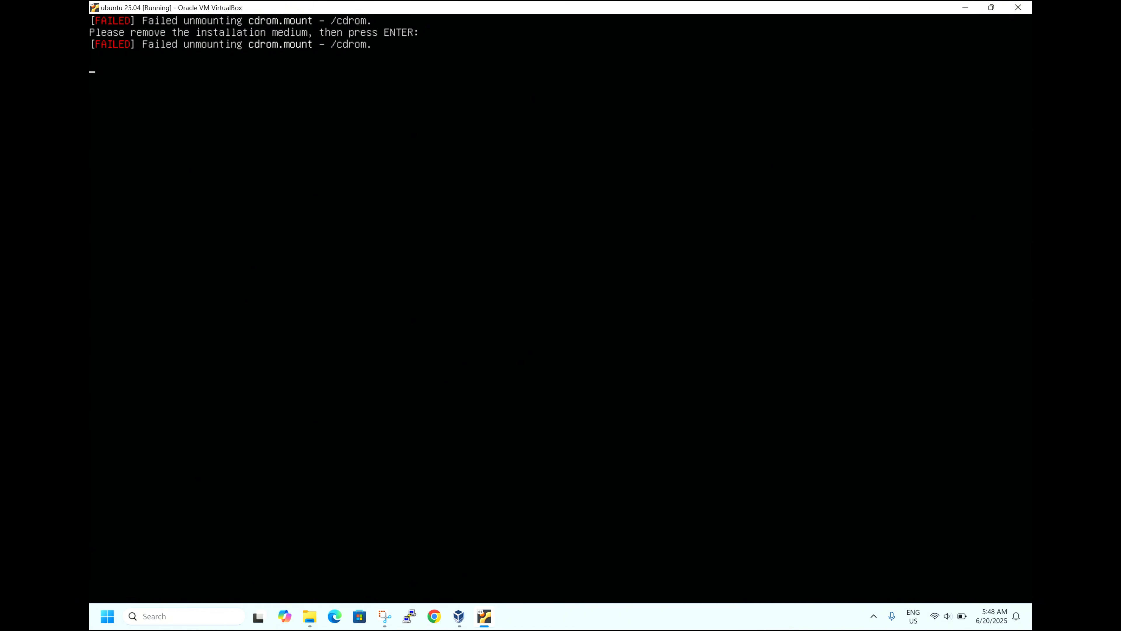
# Step: Continue past the remove-installation-medium prompt and log in as user test
pyautogui.press('Return')
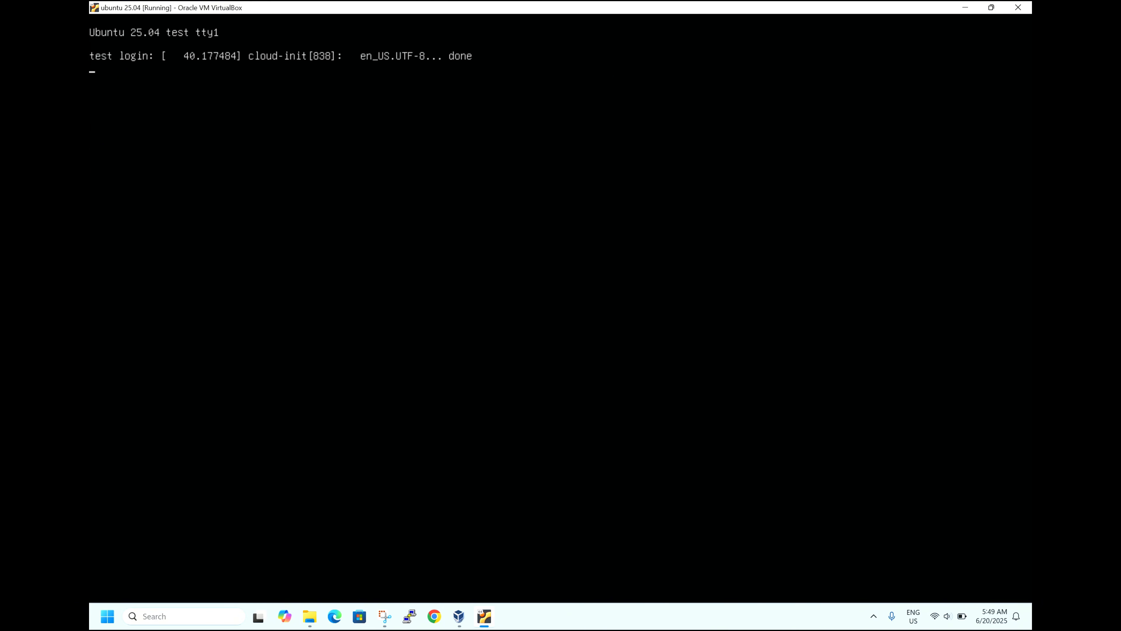
pyautogui.write('test')
pyautogui.press('Return')
pyautogui.write('test')
pyautogui.press('Return')
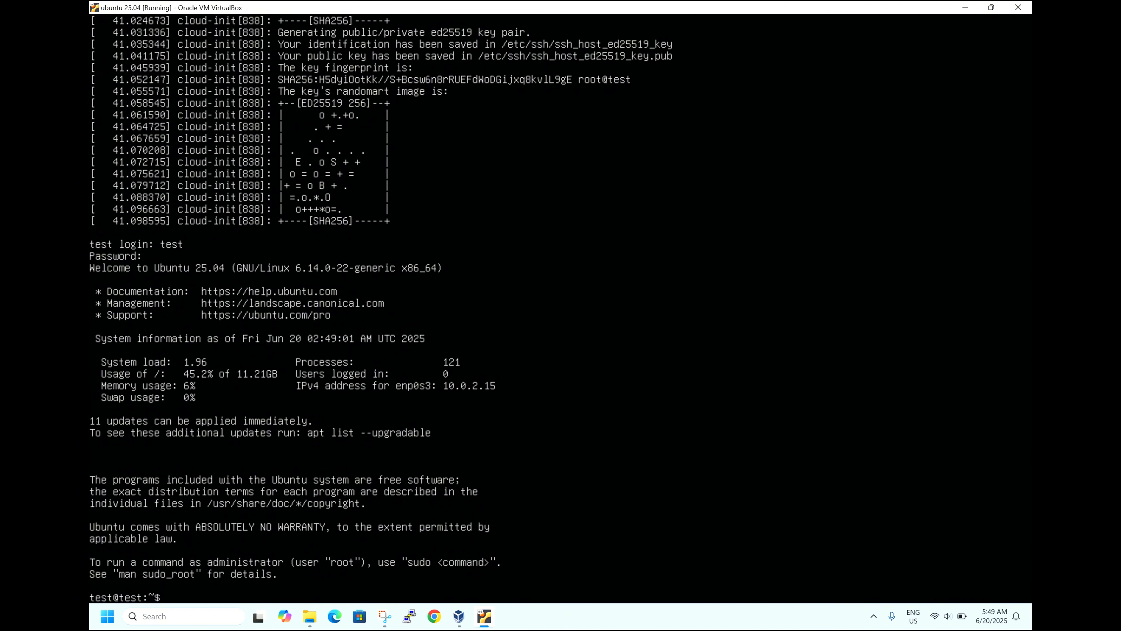
# Step: Run 'cat /etc/os-release' and 'uname -mrs' to show Ubuntu 25.04 and kernel 6.14.0-22-generic x86_64
pyautogui.write('cat /etc/os-release')
pyautogui.press('Return')
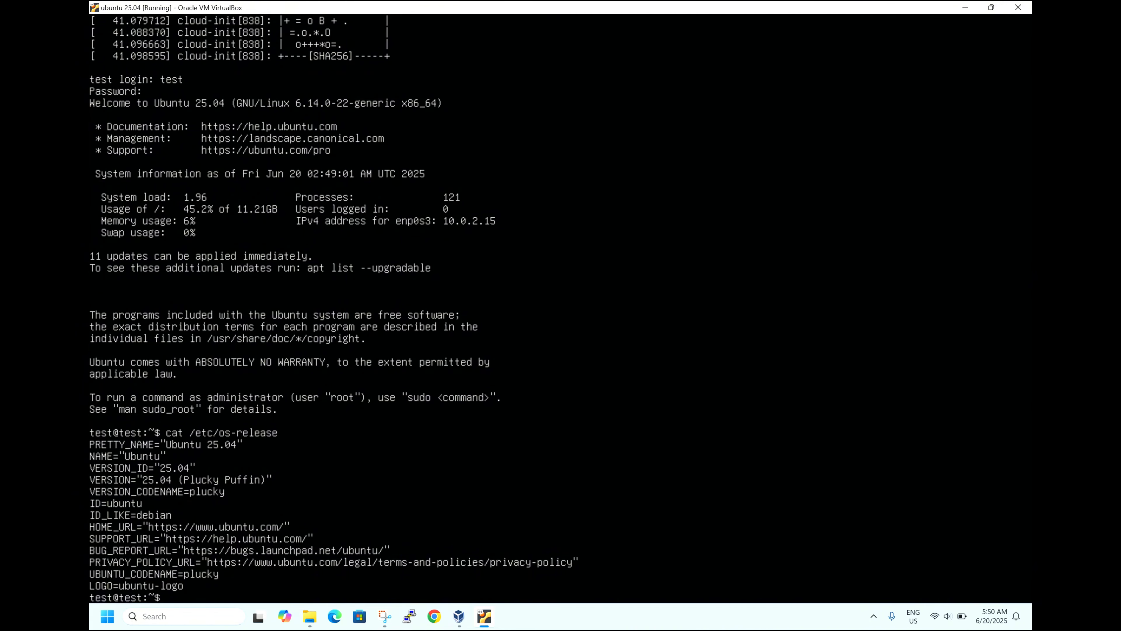
pyautogui.write('uname -mrs')
pyautogui.press('Return')
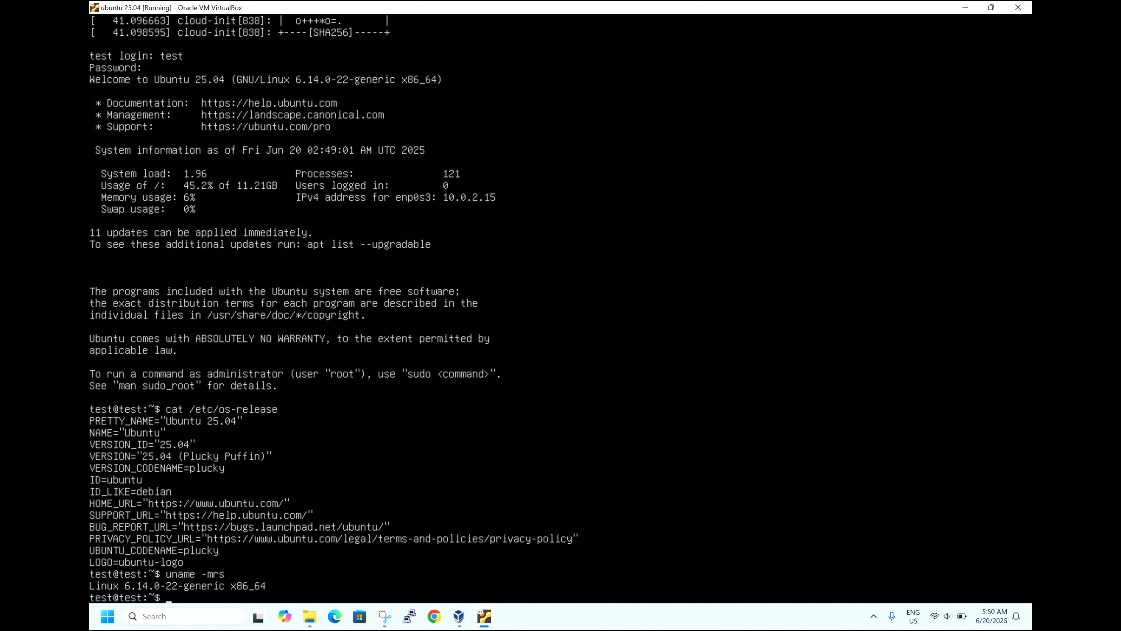